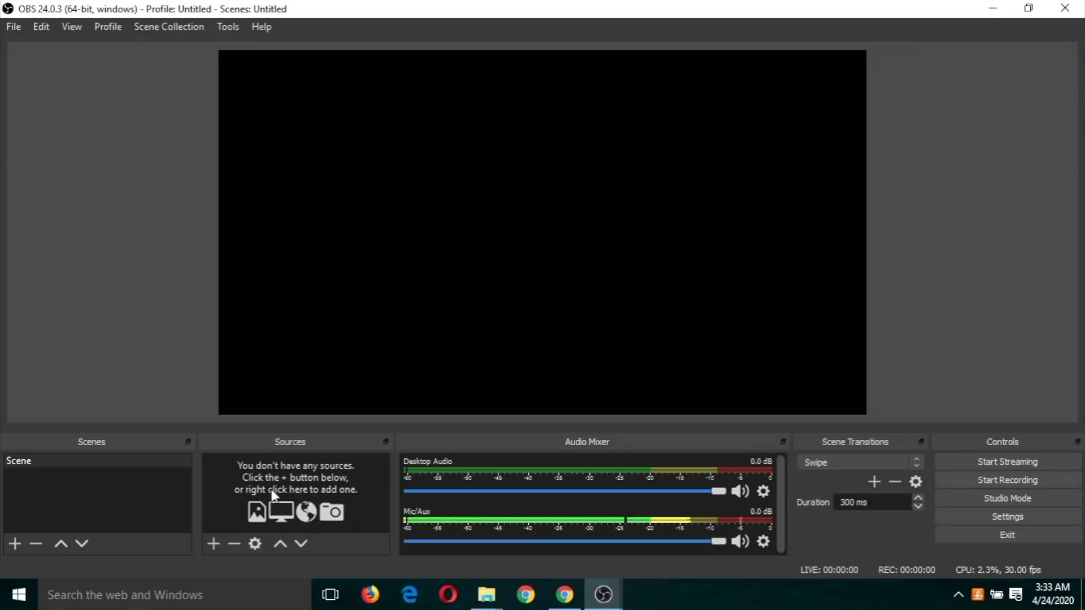
- Add an Image Slide Show source to the Scene and start adding entries to its Image Files list
{"action": "left_click", "coordinate": [214, 543]}
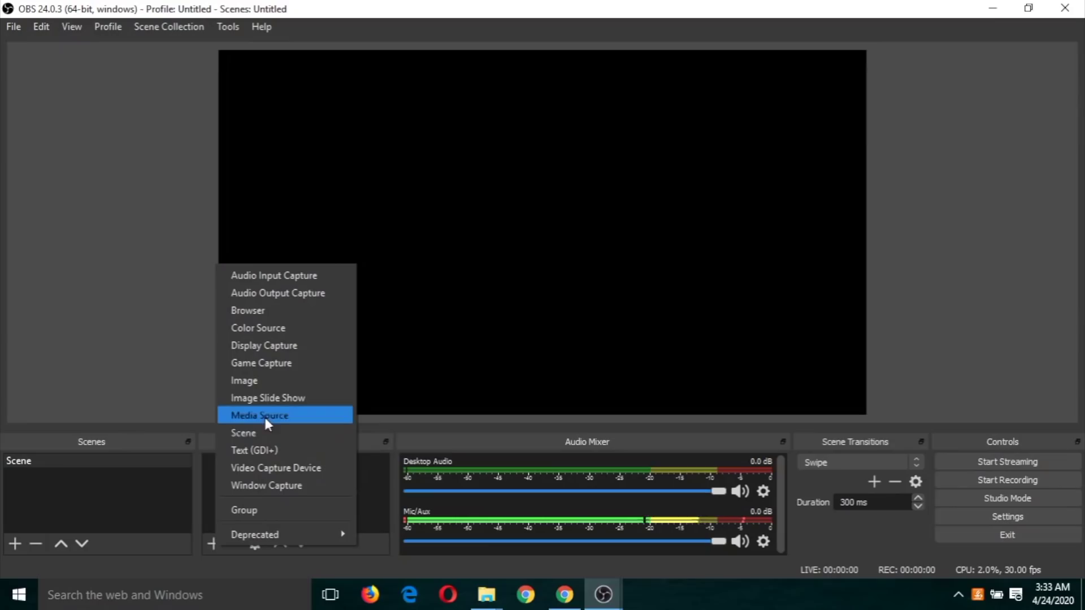
{"action": "left_click", "coordinate": [269, 398]}
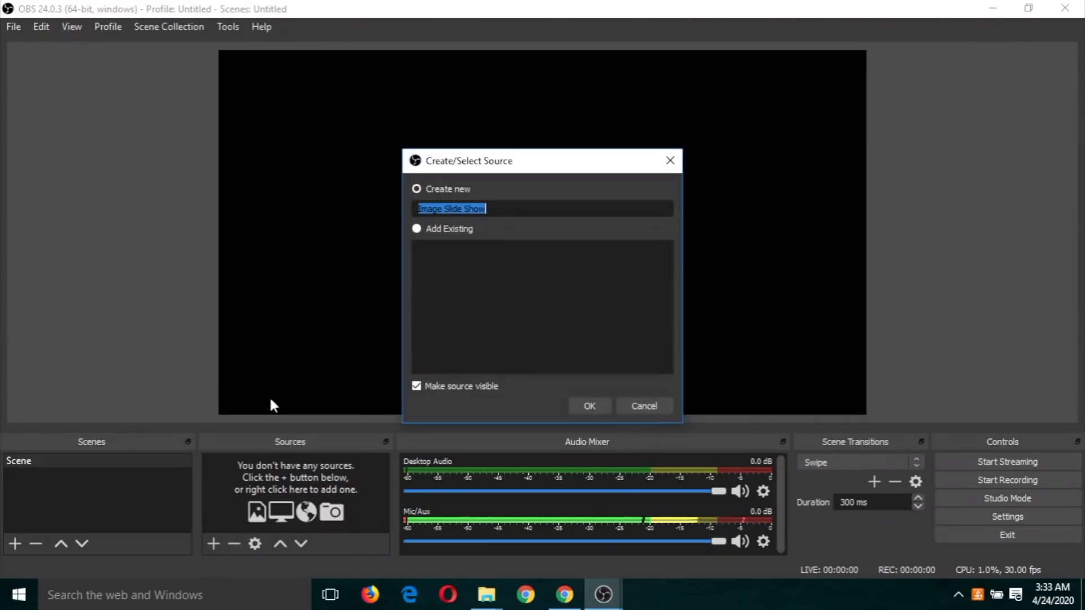
{"action": "left_click", "coordinate": [593, 408]}
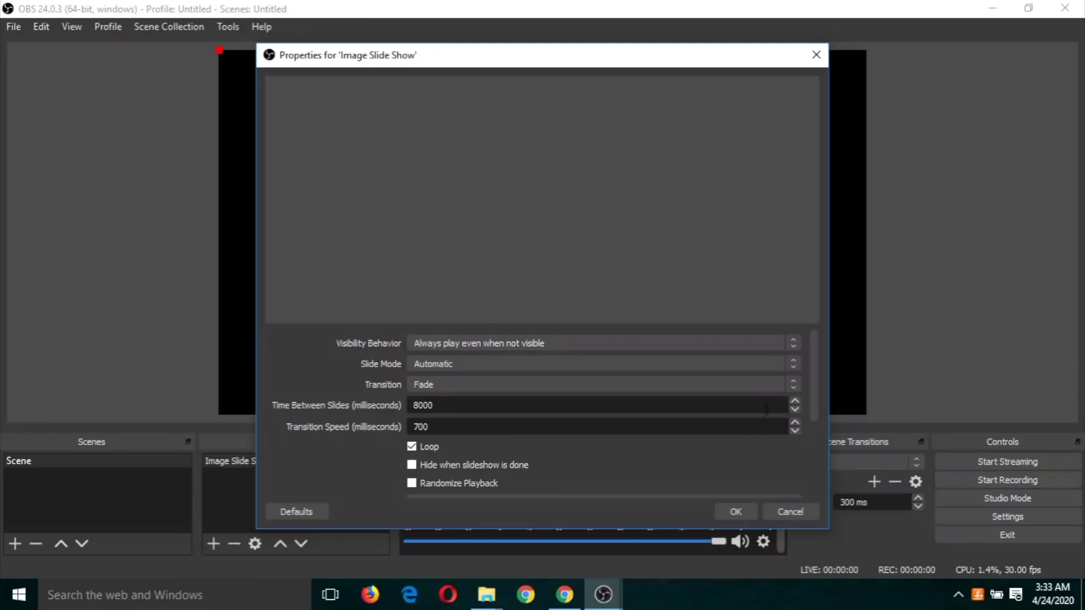
{"action": "left_click_drag", "start_coordinate": [815, 377], "coordinate": [813, 467]}
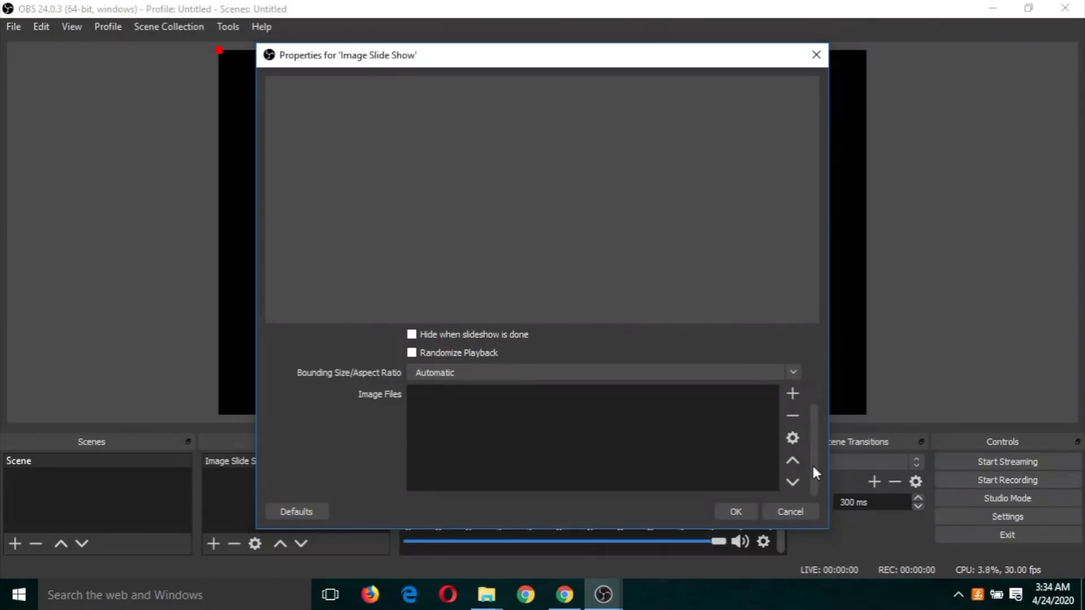
{"action": "left_click", "coordinate": [791, 393]}
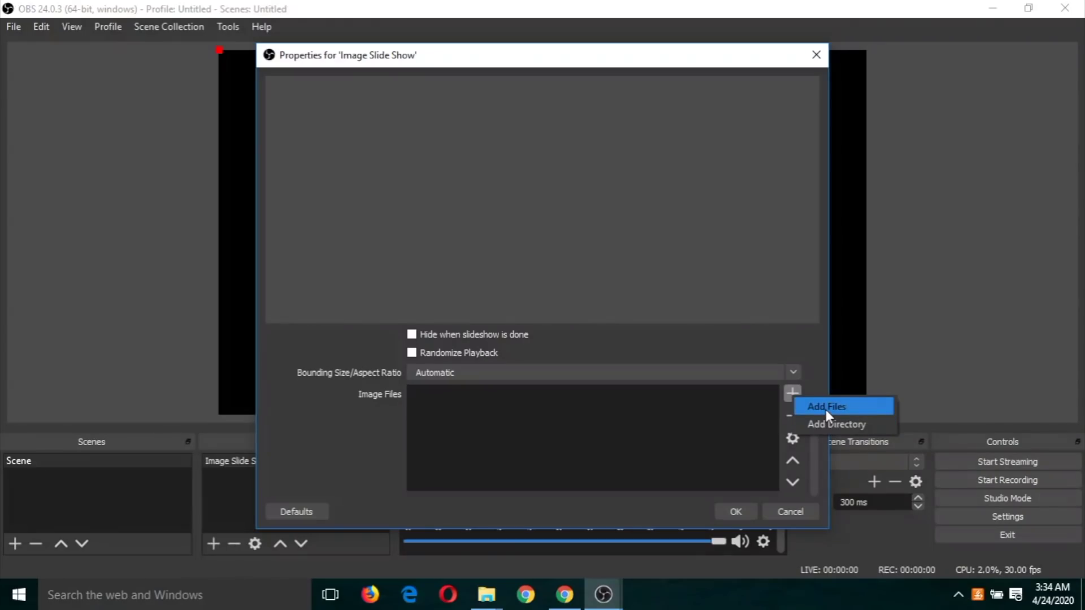
- Add the images 'ICT in Education (1)' through '(5).png' to the slide show
{"action": "left_click", "coordinate": [826, 408]}
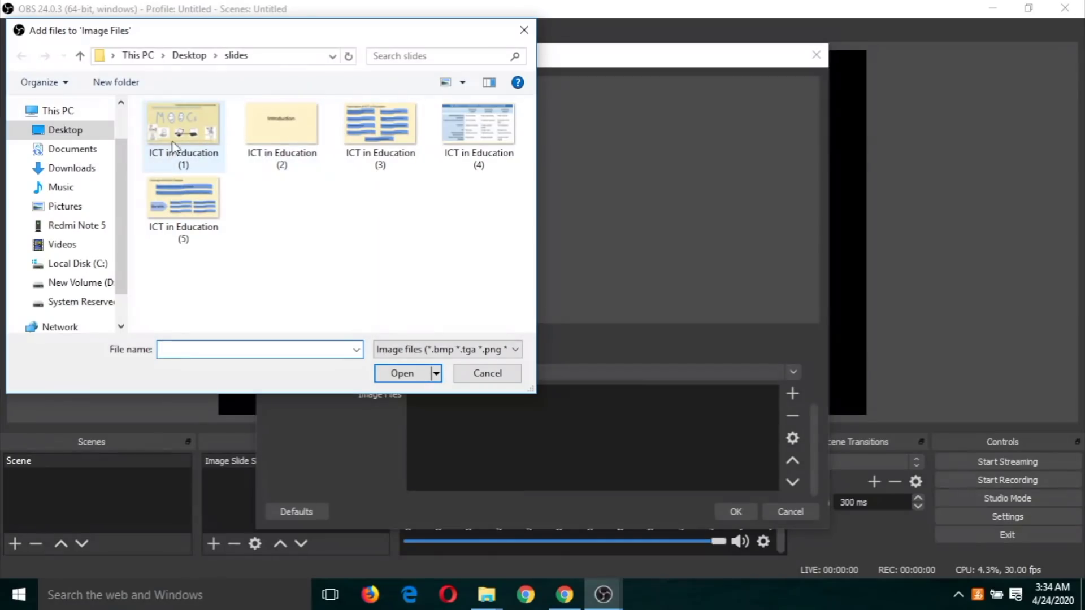
{"action": "left_click", "coordinate": [209, 137]}
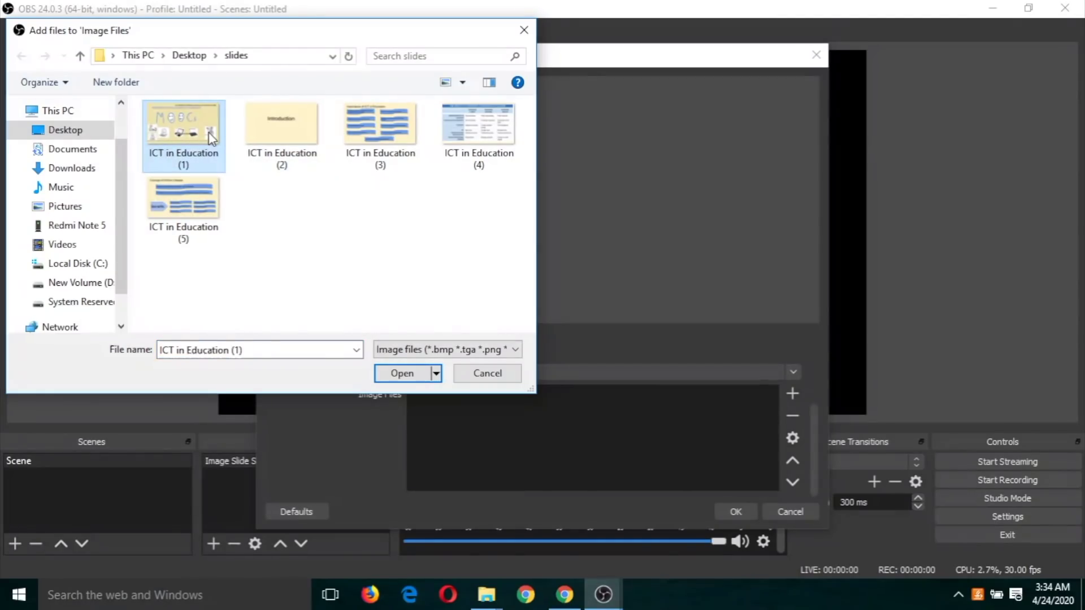
{"action": "key", "text": "shift+Right"}
{"action": "key", "text": "shift+Right"}
{"action": "key", "text": "shift+Right"}
{"action": "key", "text": "shift+Right"}
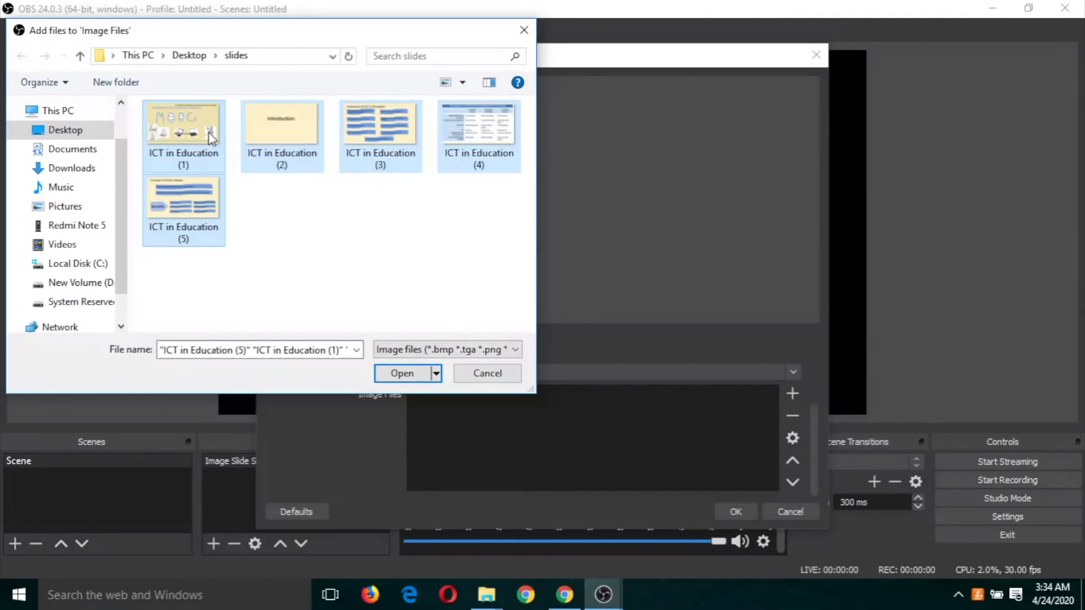
{"action": "left_click", "coordinate": [401, 374]}
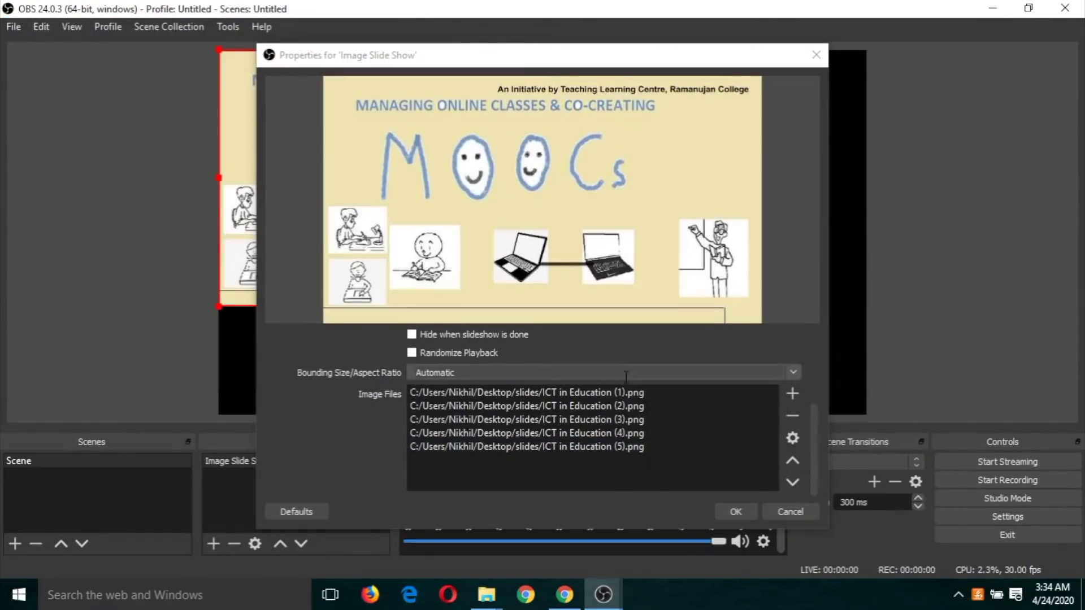
{"action": "left_click", "coordinate": [621, 448]}
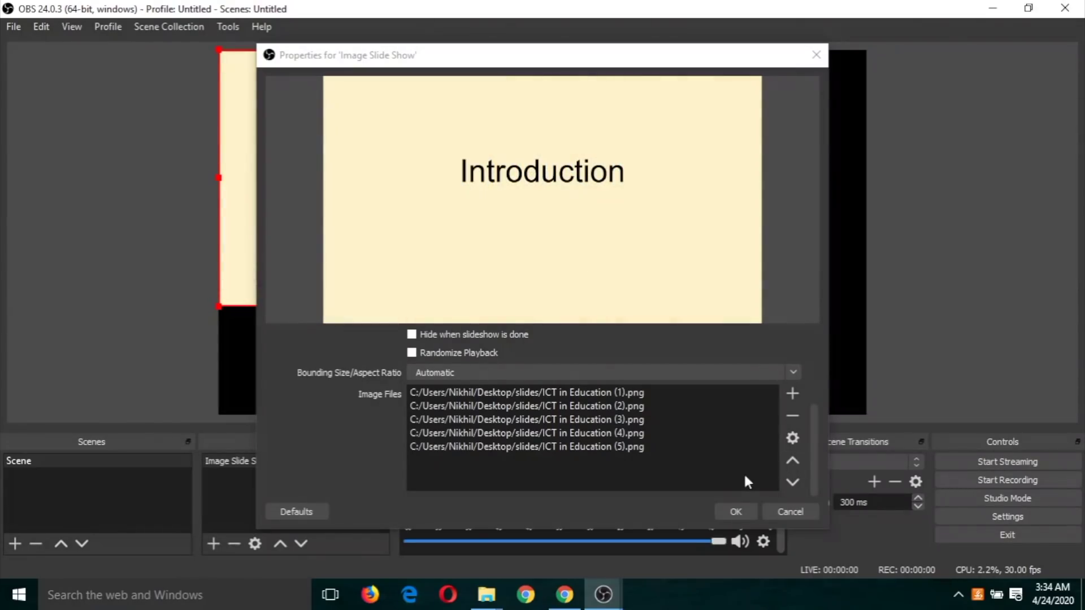
- Close the properties, stretch the slide show across the whole canvas, and select the source
{"action": "left_click", "coordinate": [738, 513]}
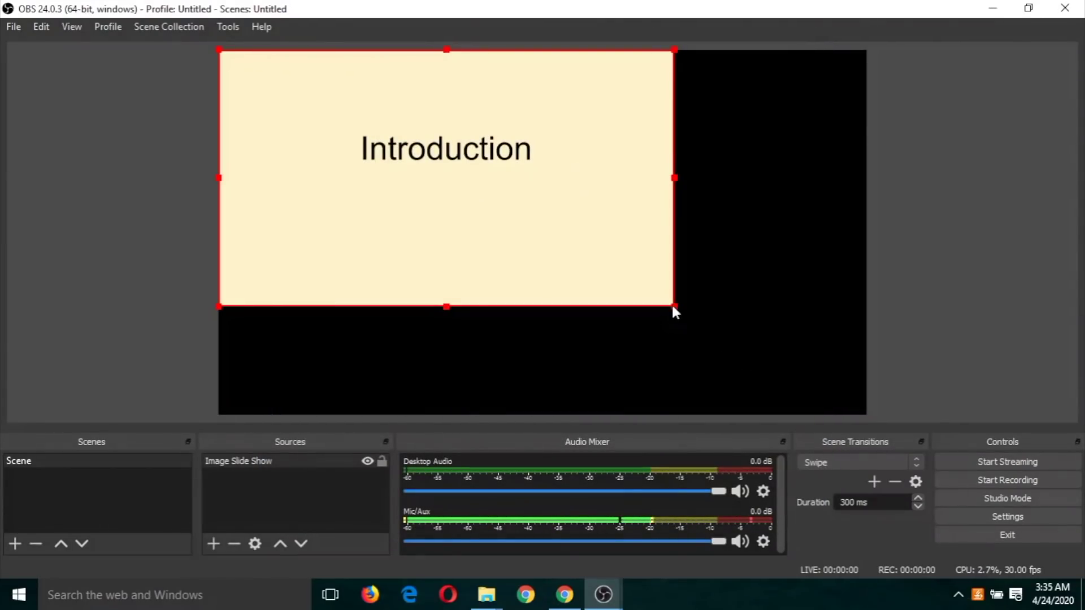
{"action": "left_click_drag", "start_coordinate": [673, 308], "coordinate": [865, 406]}
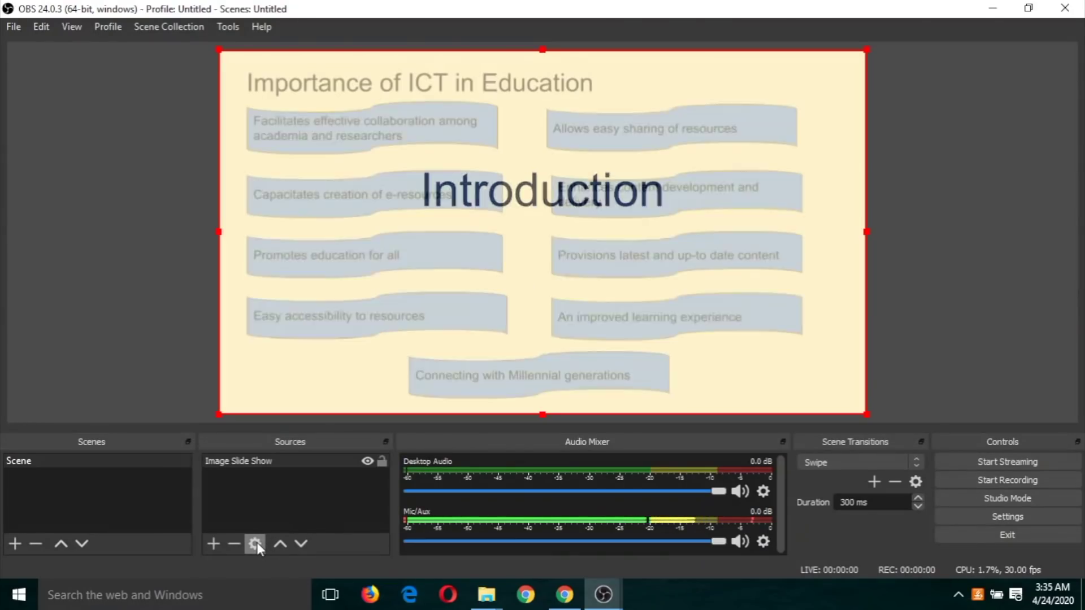
{"action": "left_click", "coordinate": [273, 461]}
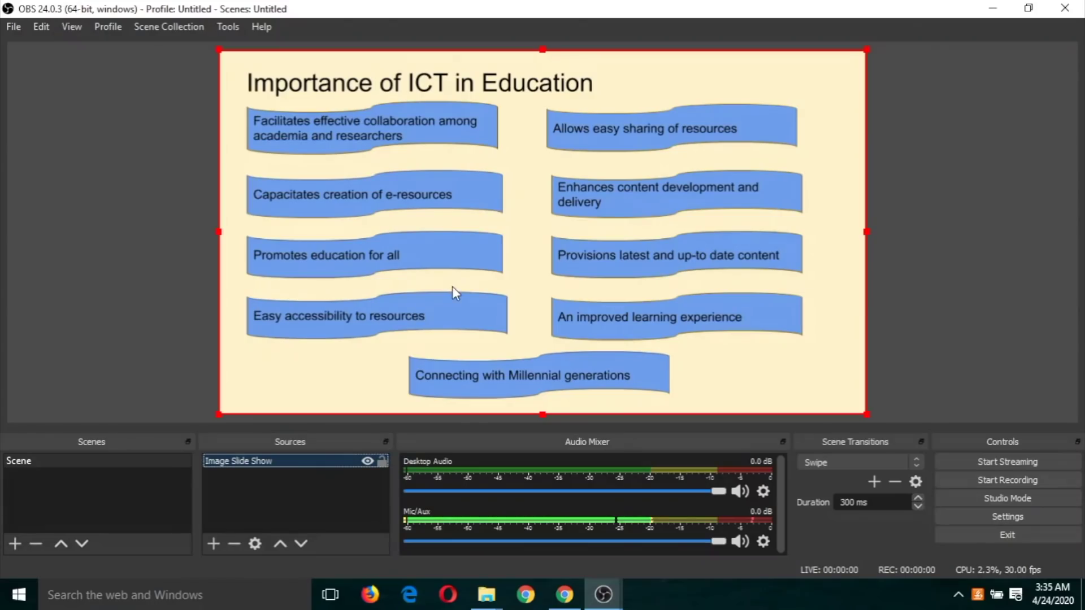
- Set Slide Mode to Manual (Use hotkeys to control slideshow), untick Loop, and confirm
{"action": "right_click", "coordinate": [424, 303]}
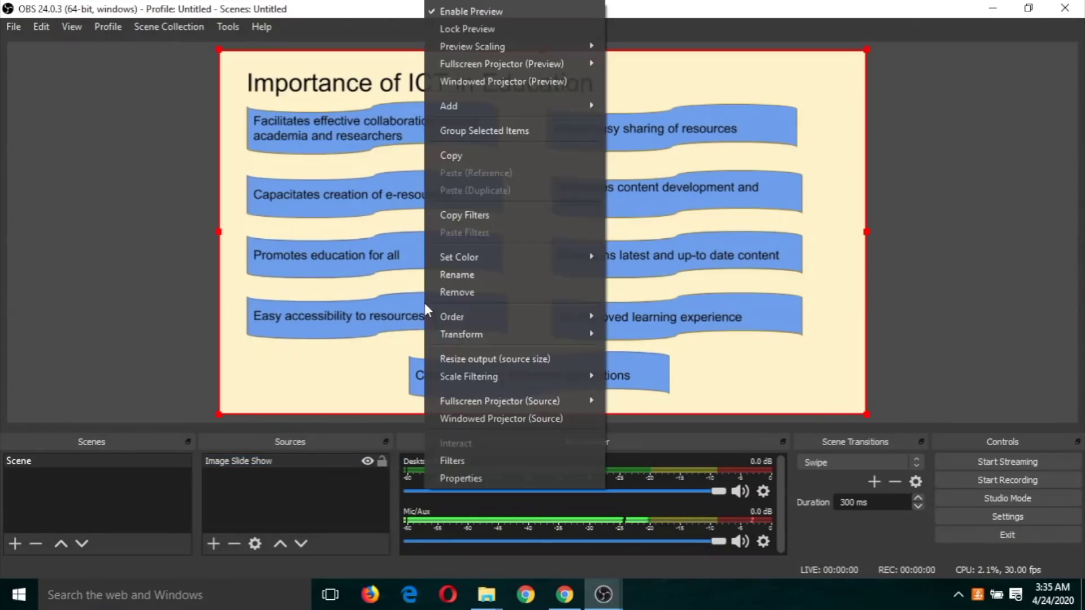
{"action": "left_click", "coordinate": [473, 476]}
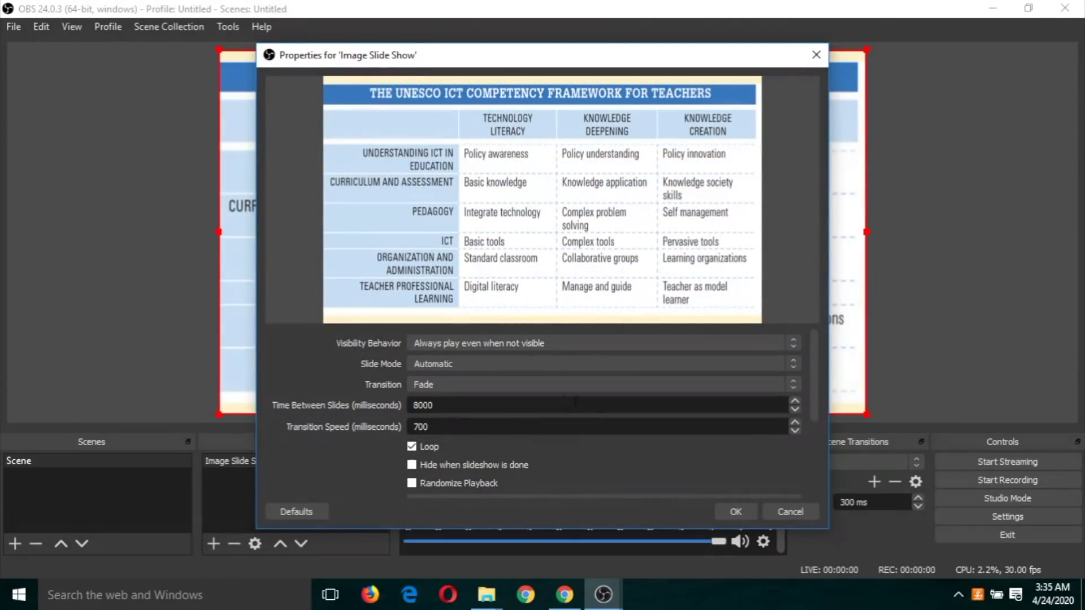
{"action": "left_click", "coordinate": [432, 365]}
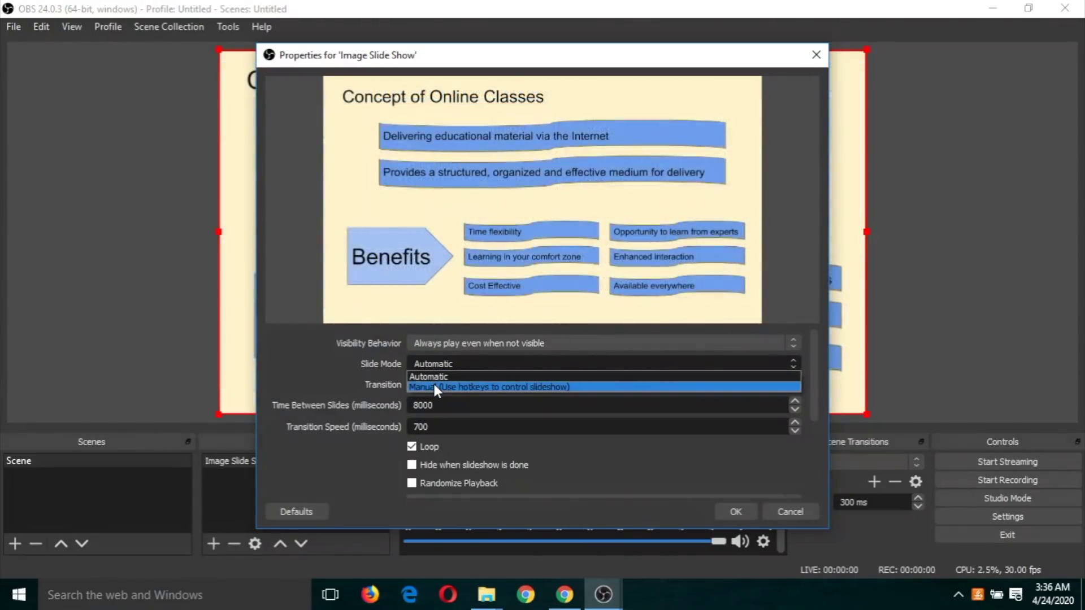
{"action": "left_click", "coordinate": [434, 386]}
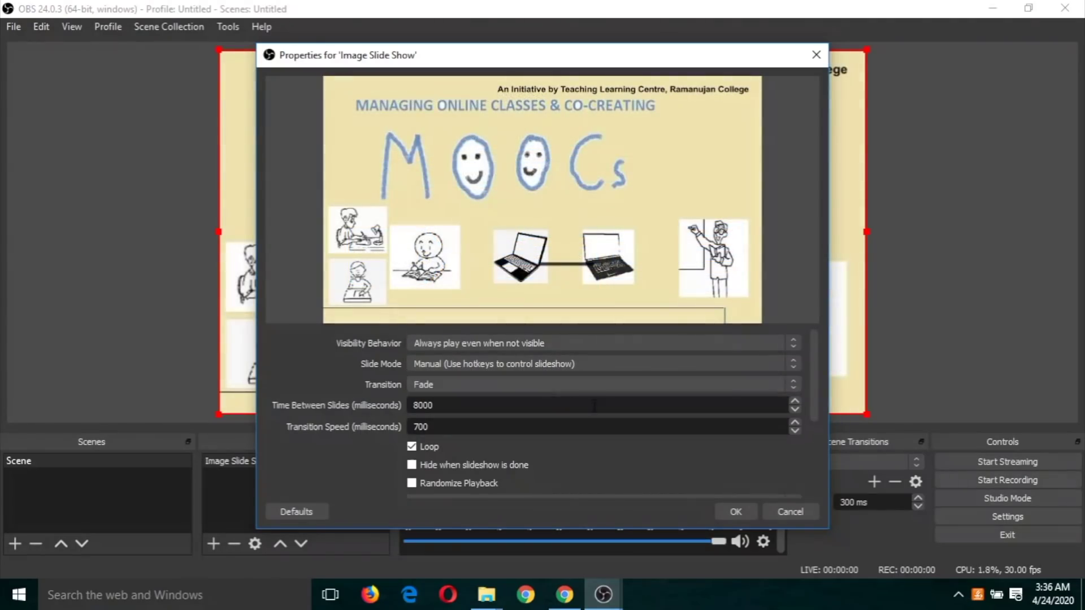
{"action": "left_click", "coordinate": [489, 364]}
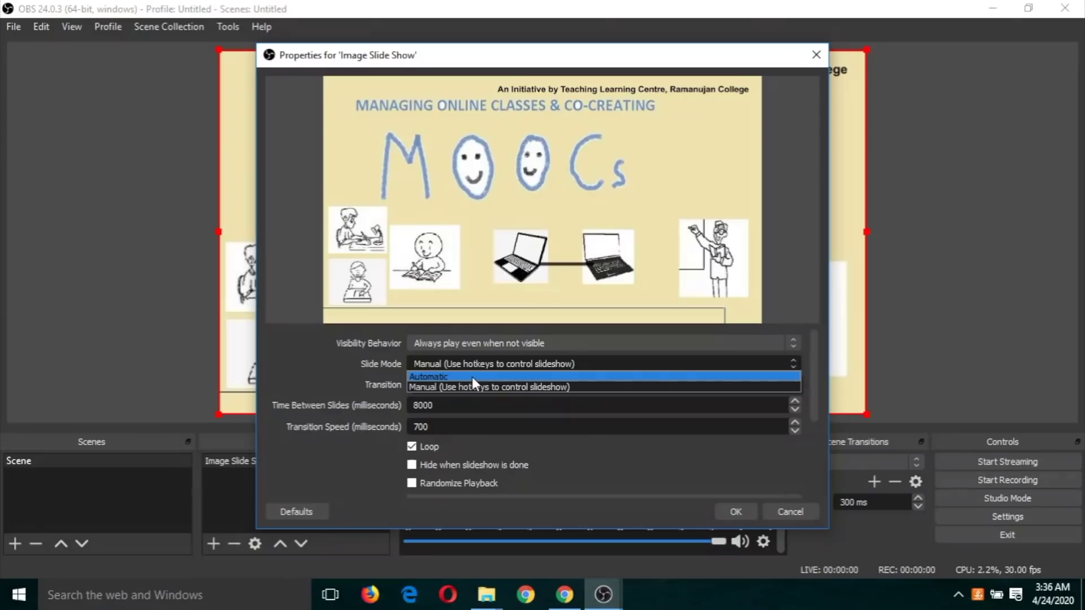
{"action": "left_click", "coordinate": [473, 377]}
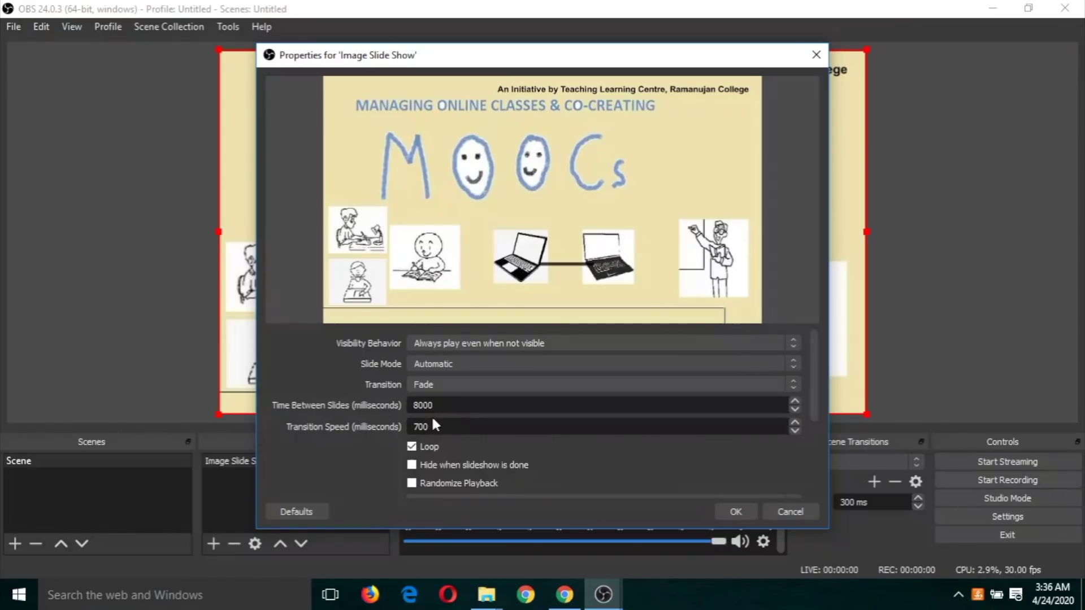
{"action": "left_click", "coordinate": [460, 364]}
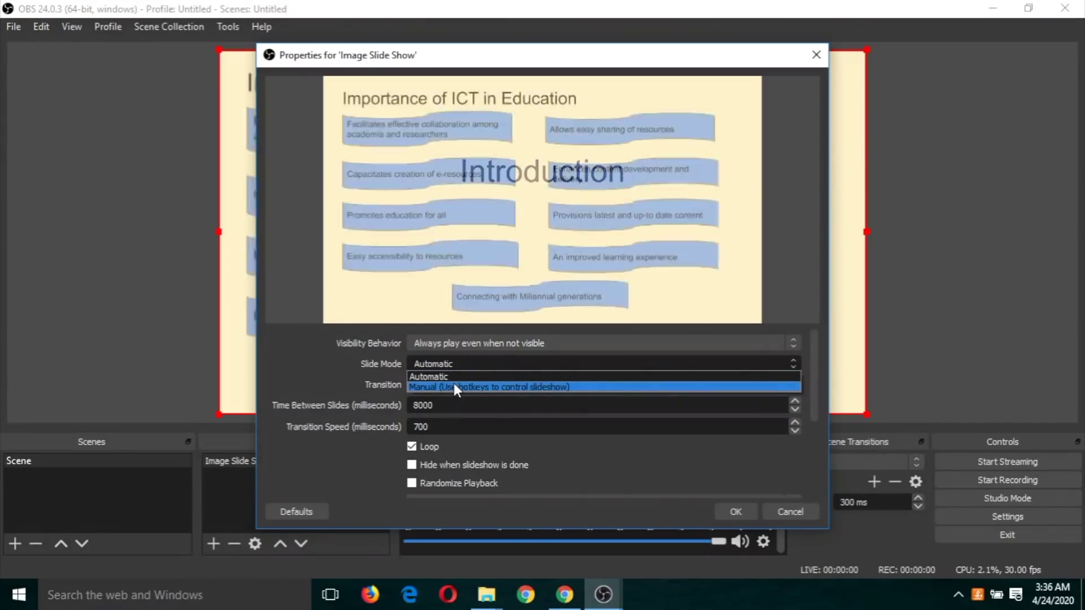
{"action": "left_click", "coordinate": [454, 386]}
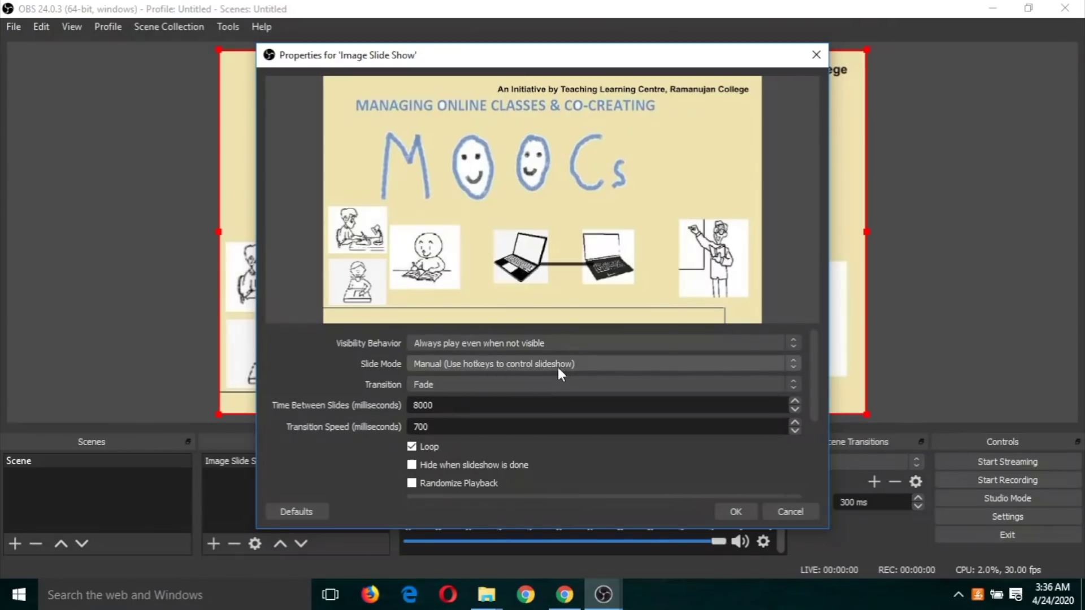
{"action": "left_click", "coordinate": [411, 447]}
{"action": "left_click", "coordinate": [743, 514]}
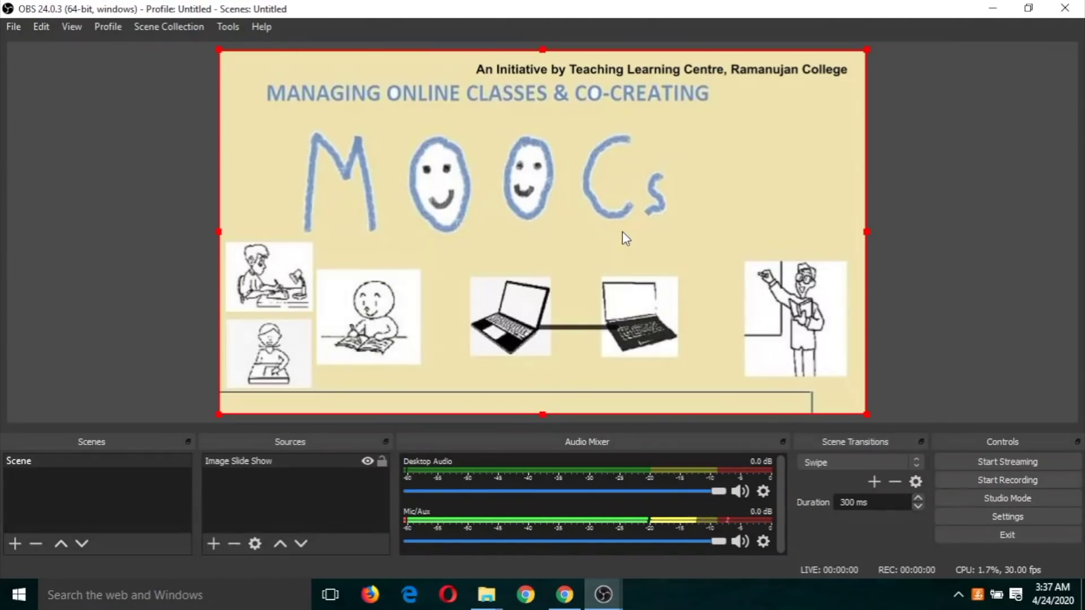
- Bind Right to Next Slide and Left to Previous Slide in Hotkeys settings, and save
{"action": "left_click", "coordinate": [15, 28]}
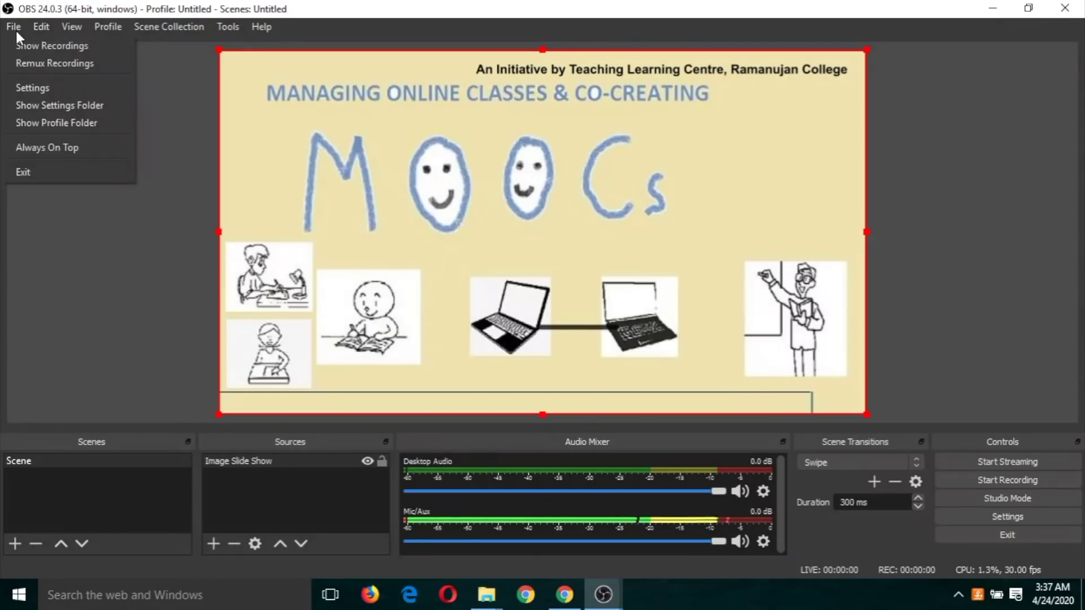
{"action": "left_click", "coordinate": [31, 87]}
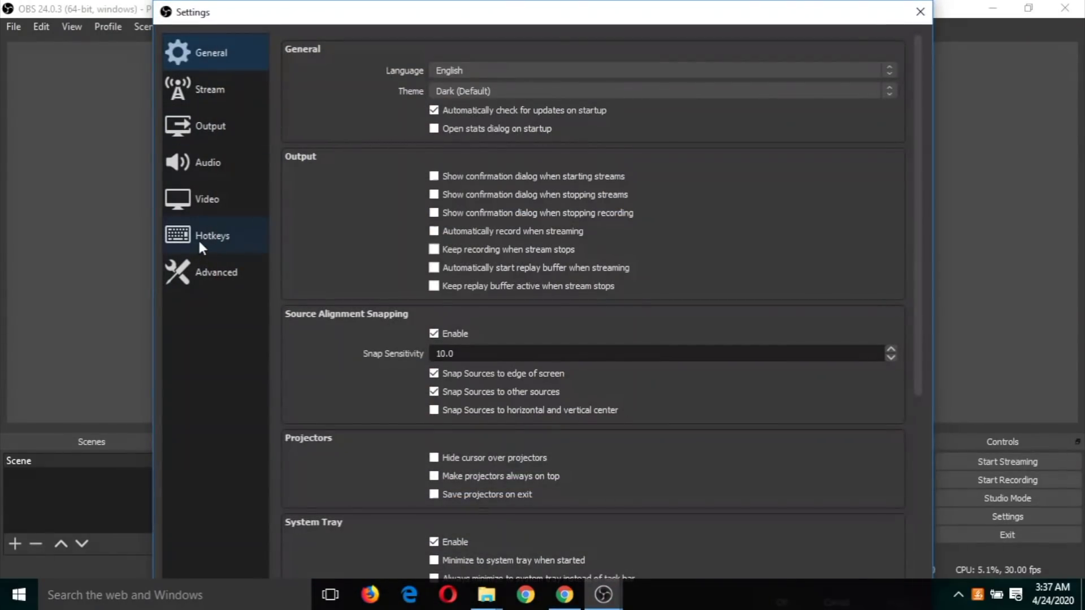
{"action": "left_click", "coordinate": [199, 247]}
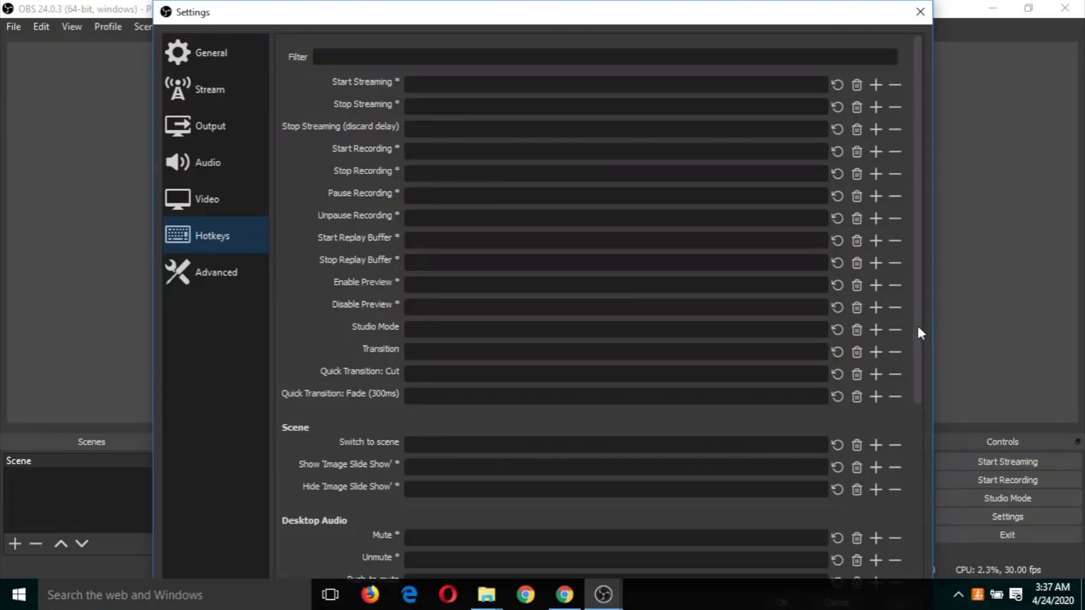
{"action": "left_click_drag", "start_coordinate": [917, 325], "coordinate": [898, 510]}
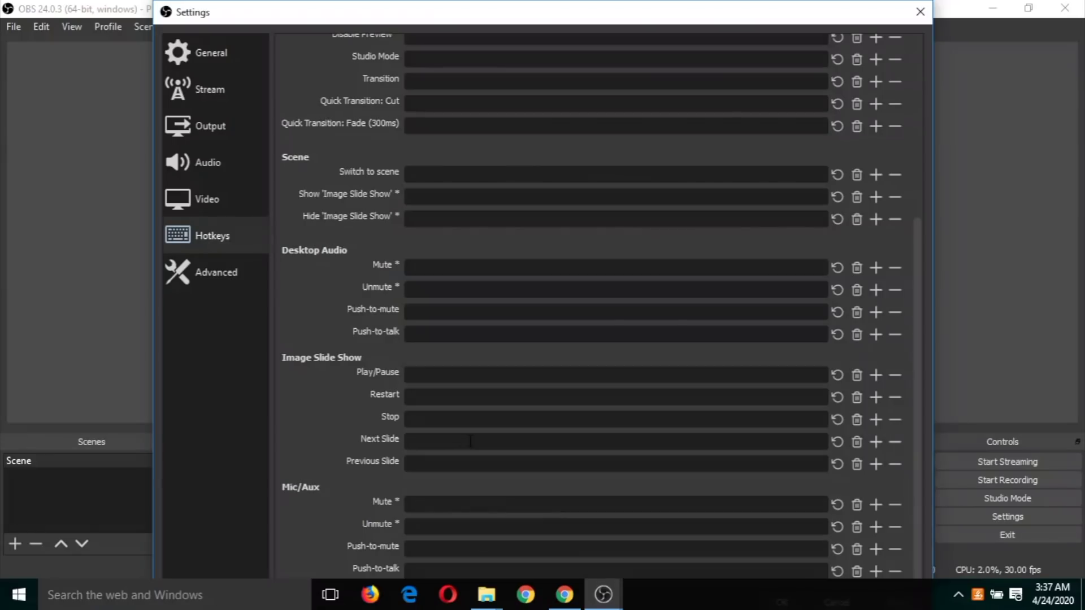
{"action": "key", "text": "Right"}
{"action": "left_click", "coordinate": [458, 463]}
{"action": "key", "text": "Left"}
{"action": "left_click_drag", "start_coordinate": [606, 6], "coordinate": [567, 46]}
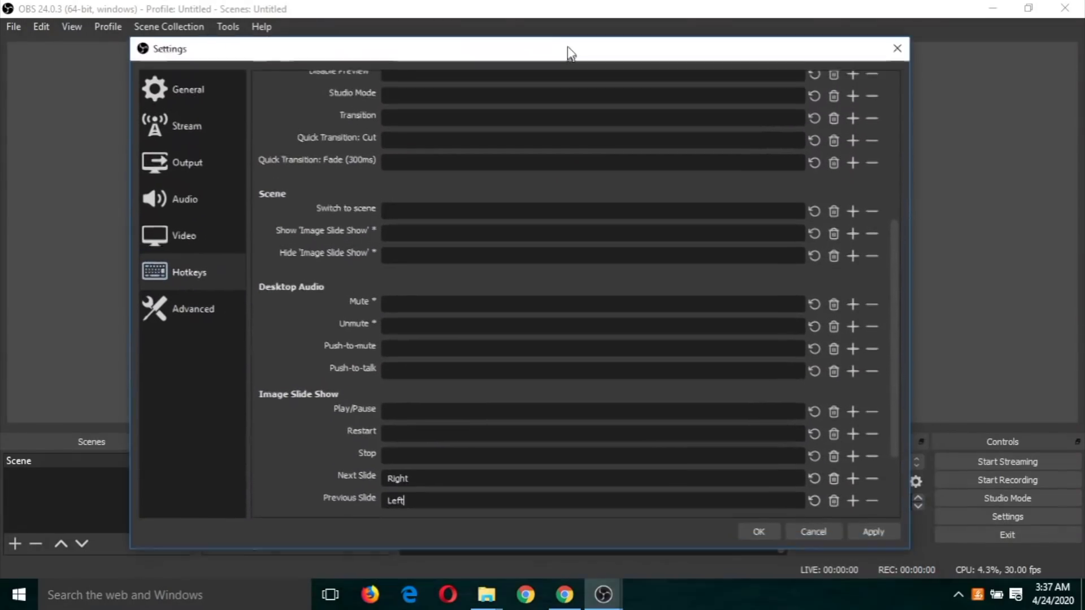
{"action": "left_click", "coordinate": [761, 527]}
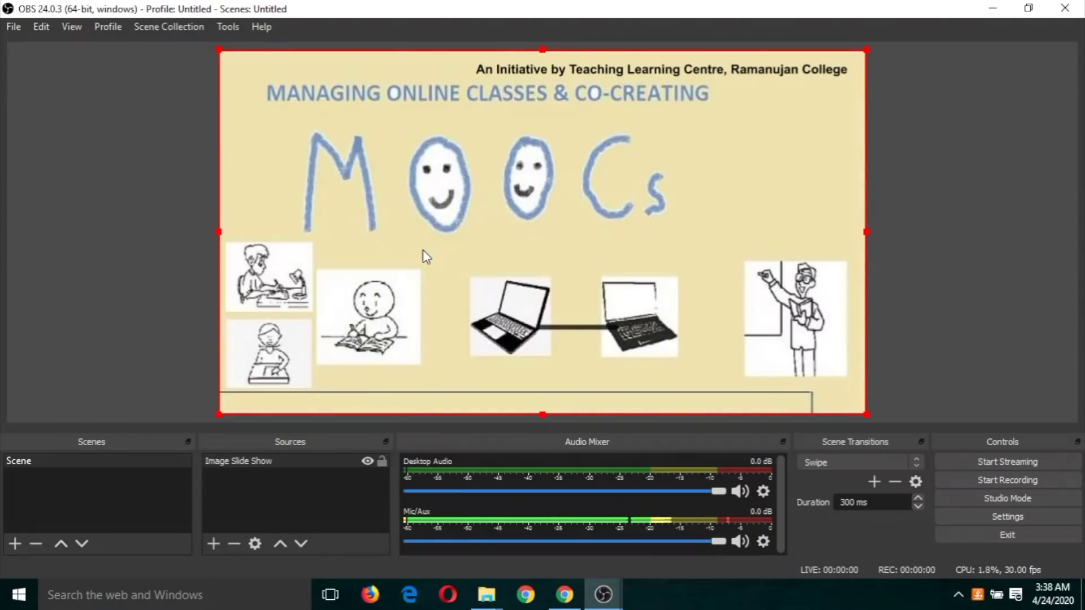
- Record the scene while advancing three slides to the UNESCO ICT Competency Framework slide
{"action": "left_click", "coordinate": [994, 481]}
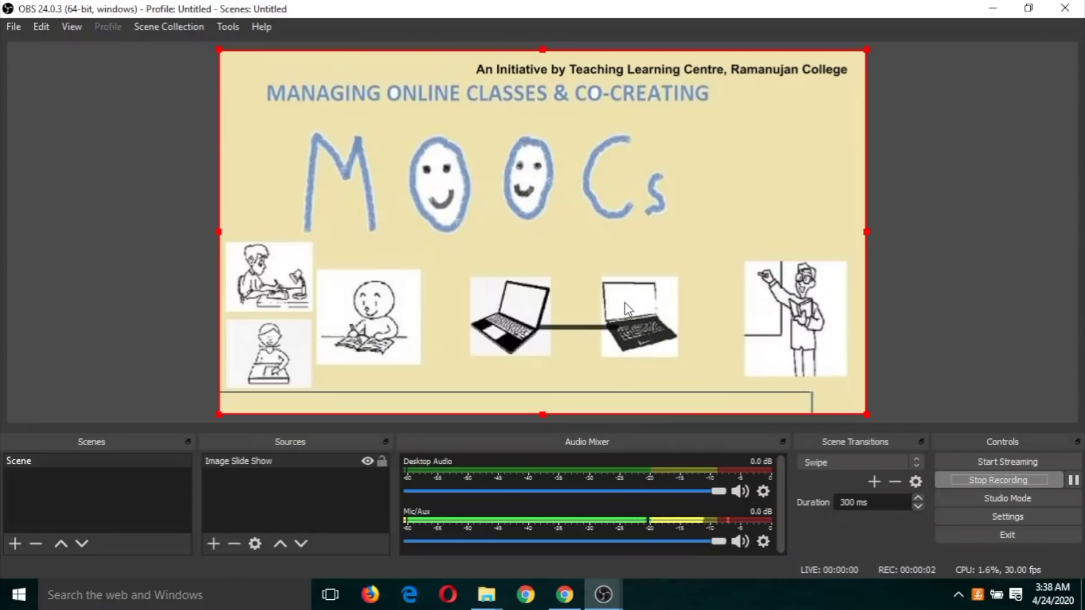
{"action": "key", "text": "Down"}
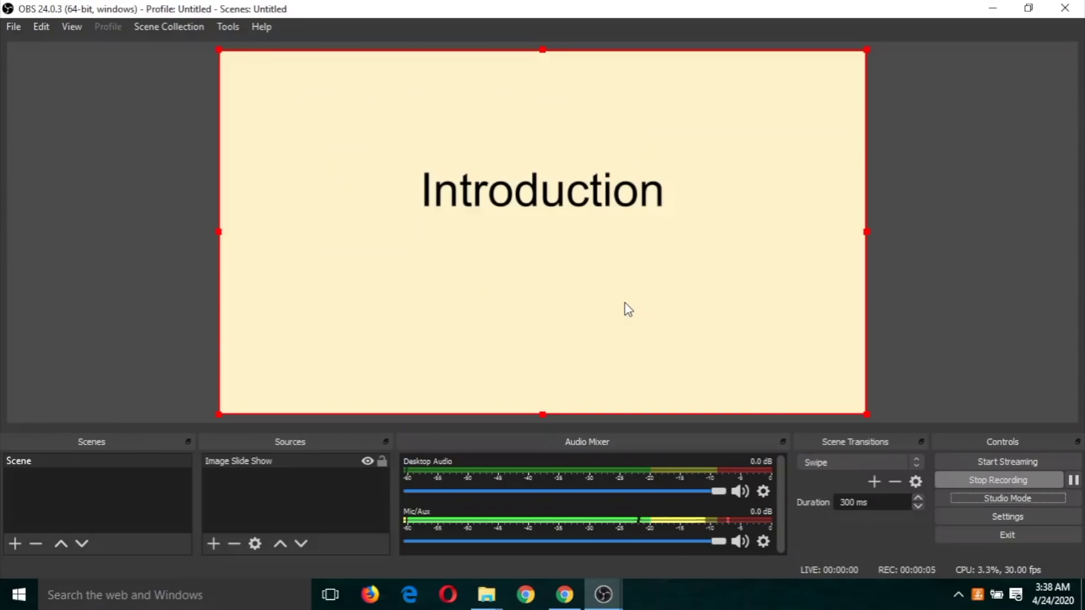
{"action": "key", "text": "Down"}
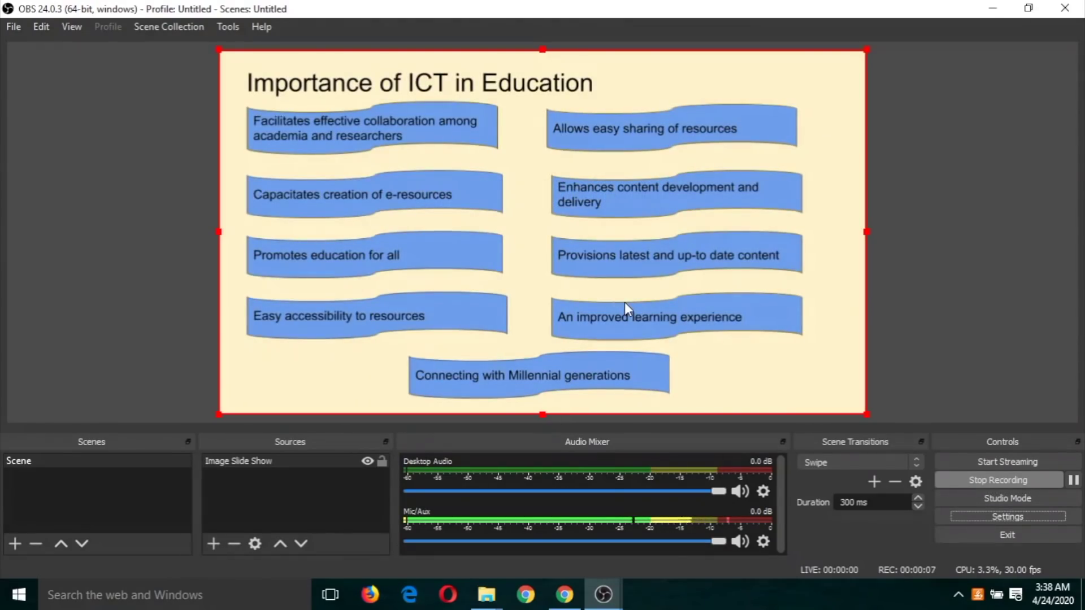
{"action": "key", "text": "Down"}
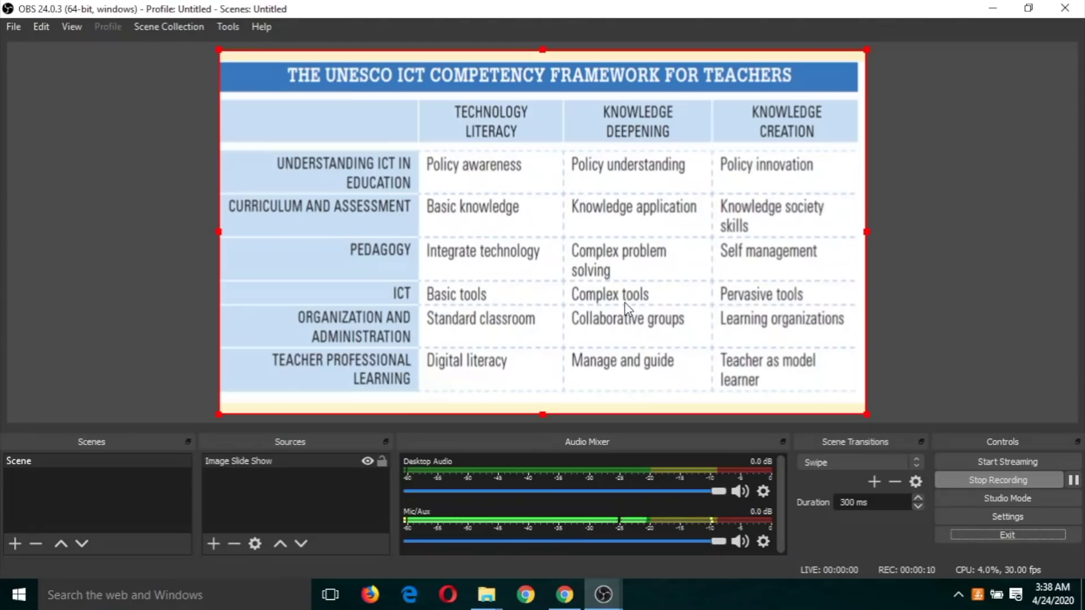
{"action": "left_click", "coordinate": [978, 481]}
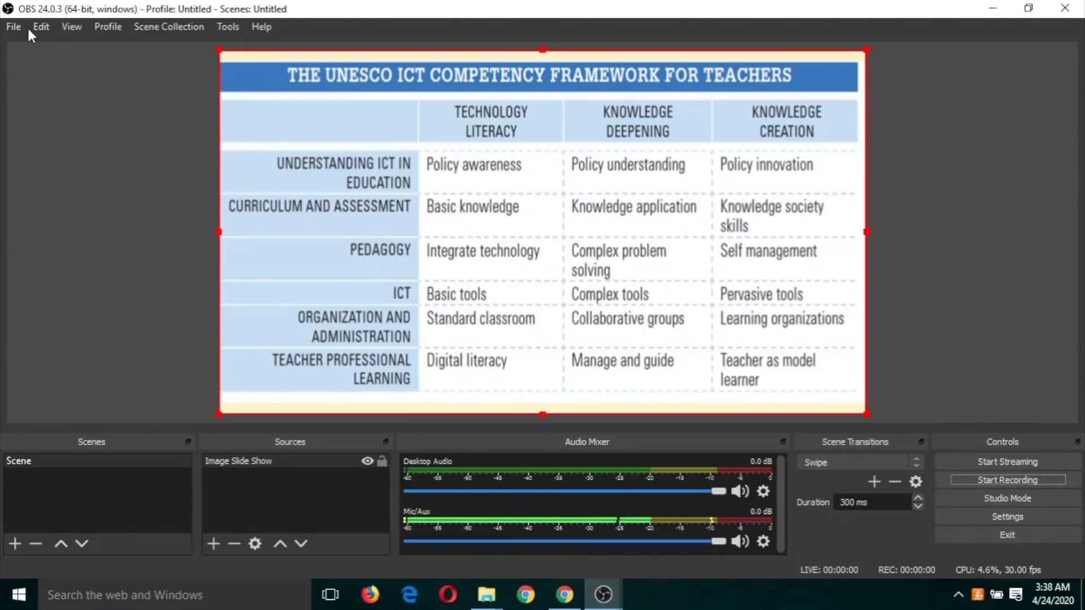
{"action": "left_click", "coordinate": [11, 27]}
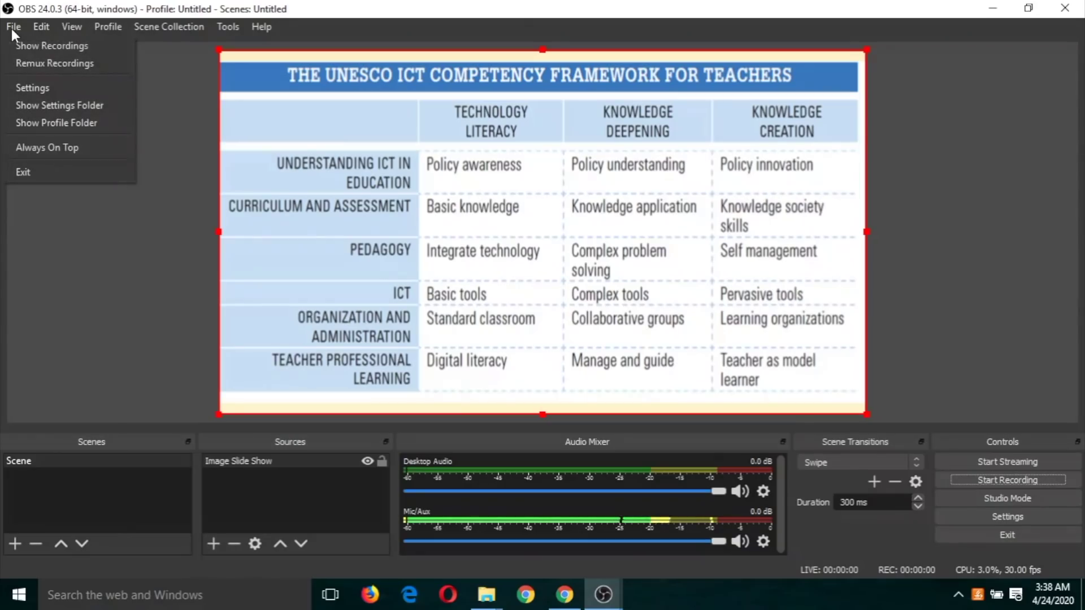
{"action": "left_click", "coordinate": [38, 49]}
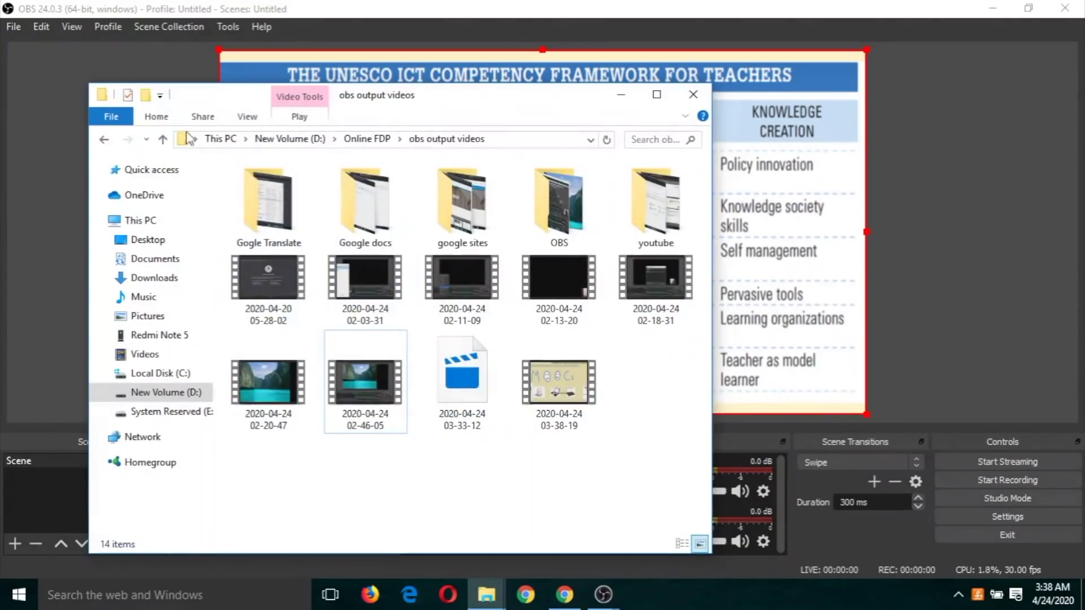
{"action": "double_click", "coordinate": [580, 388]}
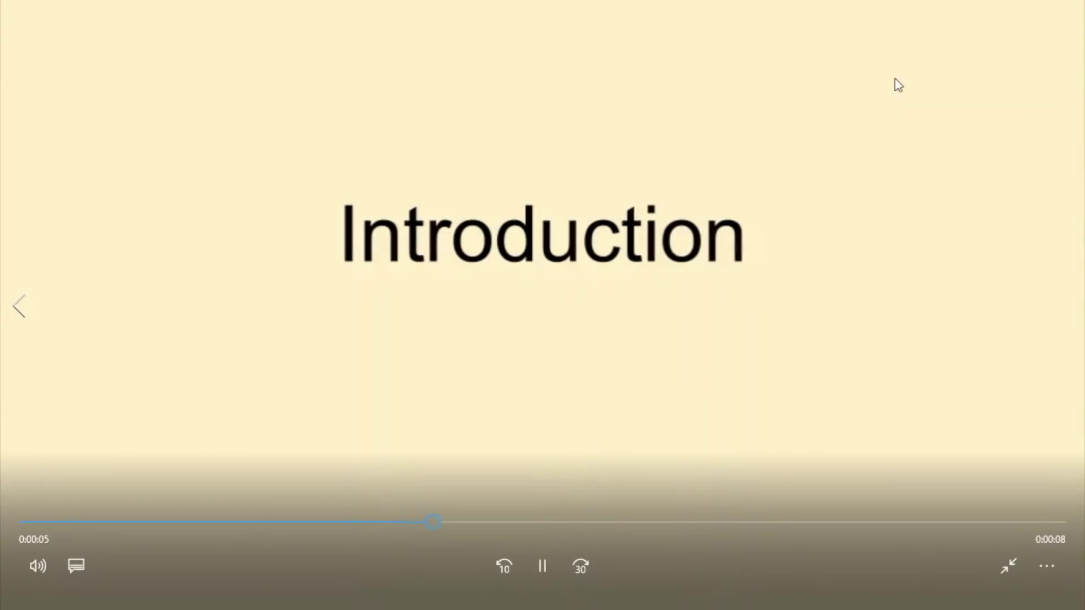
{"action": "double_click", "coordinate": [960, 17]}
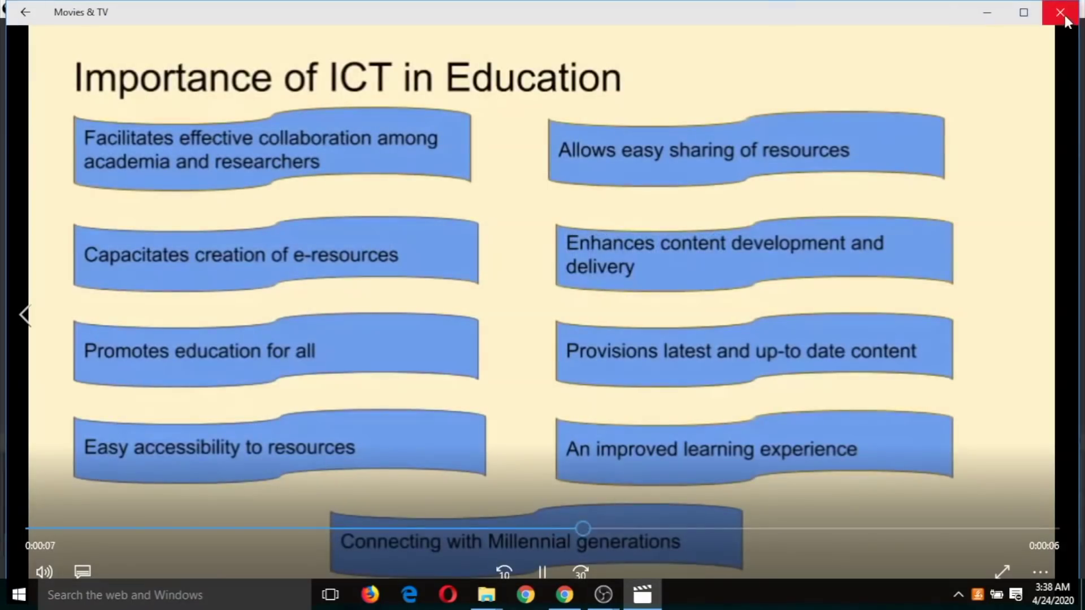
{"action": "left_click", "coordinate": [1066, 18]}
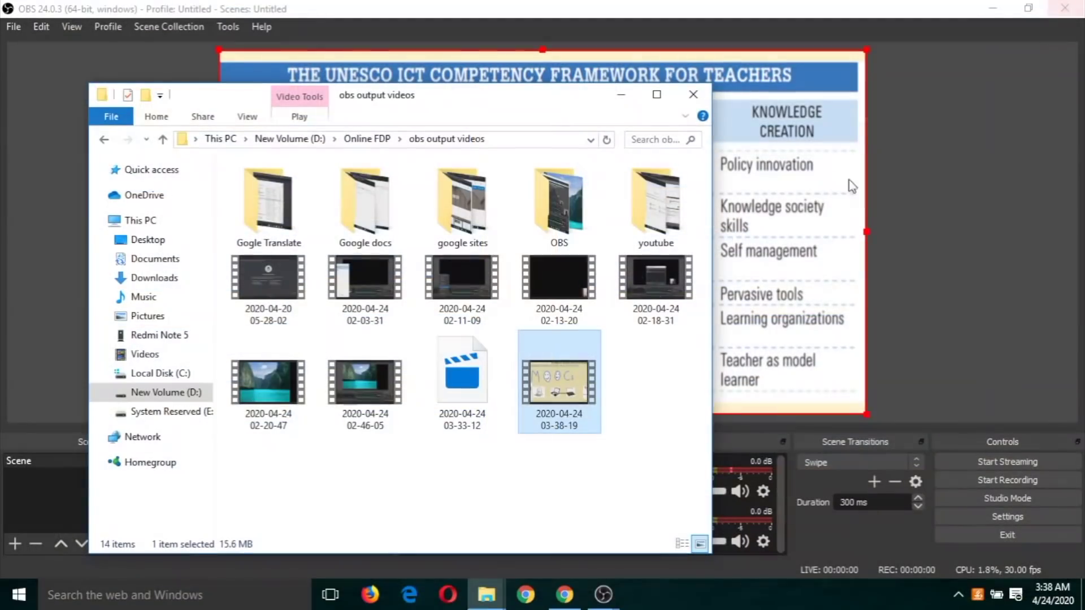
- Minimize the 'obs output videos' folder window to return to OBS
{"action": "left_click", "coordinate": [622, 100]}
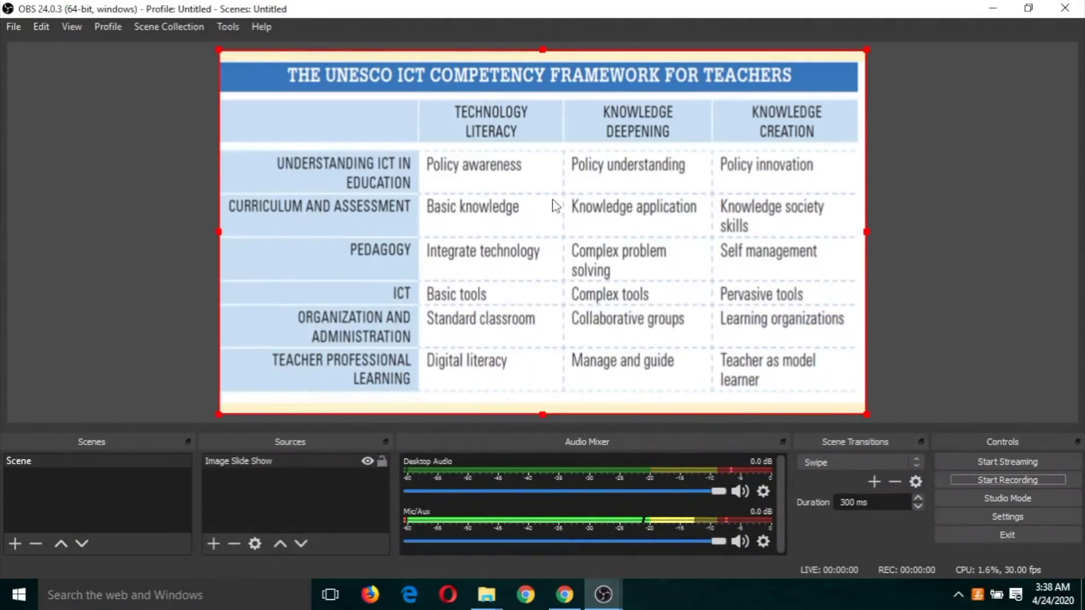